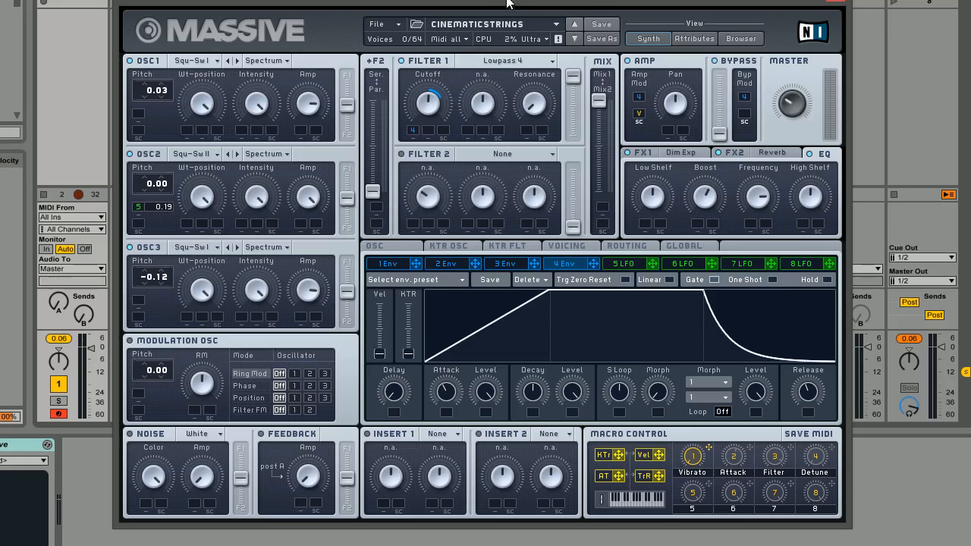
Start a new sound and give it 7 unison voices with a slight Pitch Cutoff unison spread
click(393, 24)
click(409, 28)
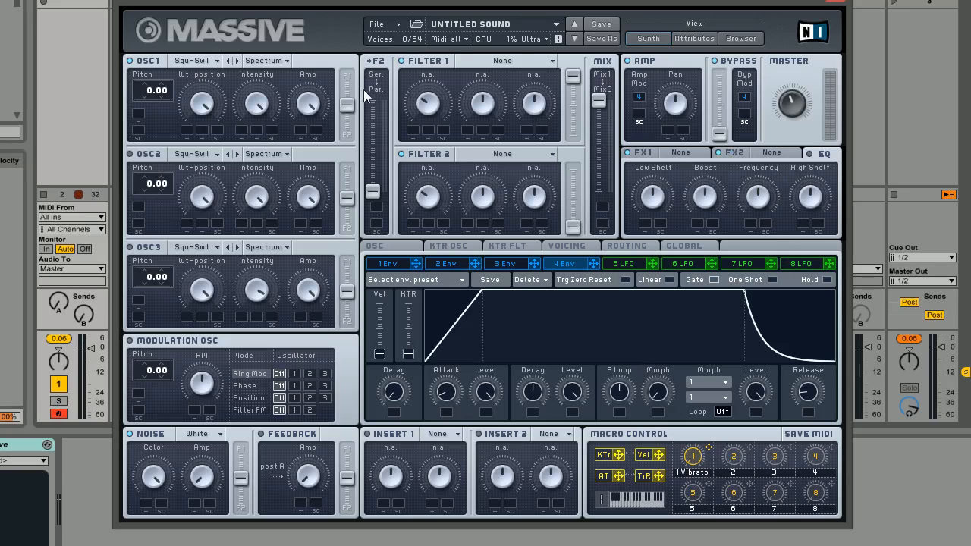
click(573, 246)
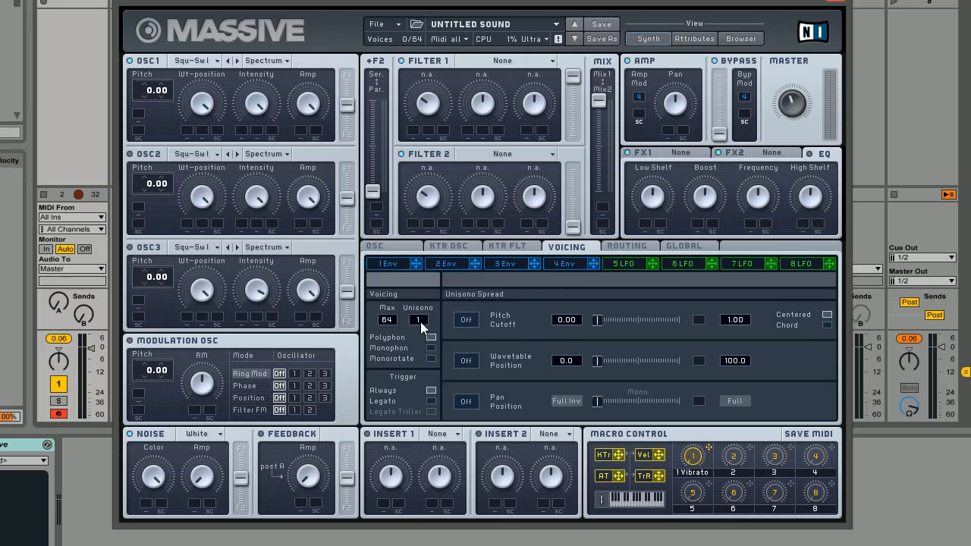
drag(420, 322, 429, 306)
click(475, 319)
drag(596, 319, 609, 332)
drag(603, 323, 611, 327)
drag(609, 321, 603, 324)
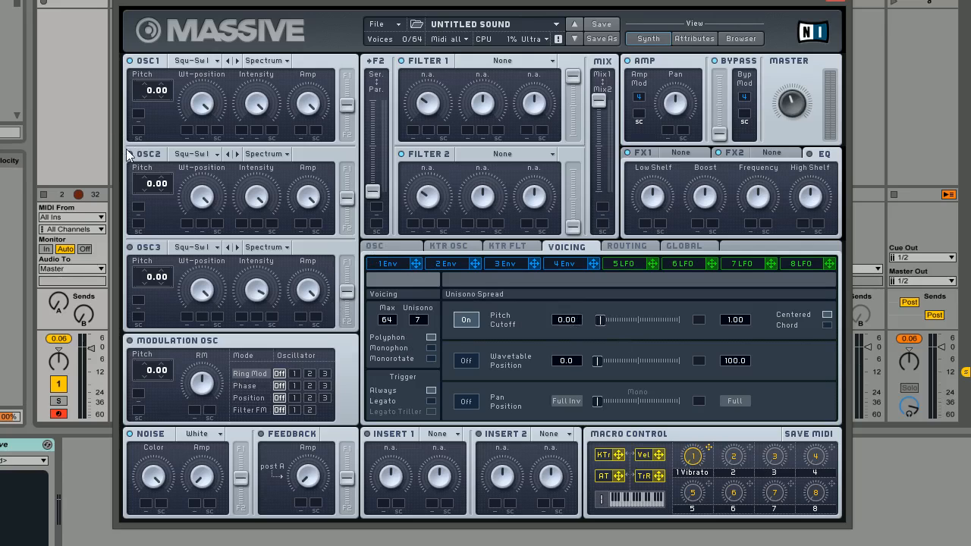
Enable OSC2 and OSC3, set OSC2's wavetable to Square-Saw II, and detune OSC1 to 0.07 and OSC3 to -0.08
click(132, 248)
click(217, 154)
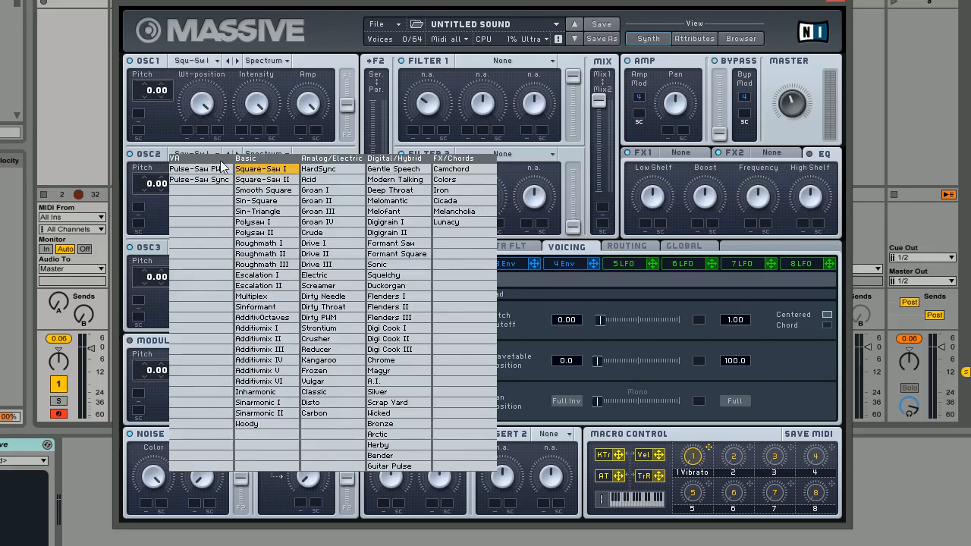
click(257, 180)
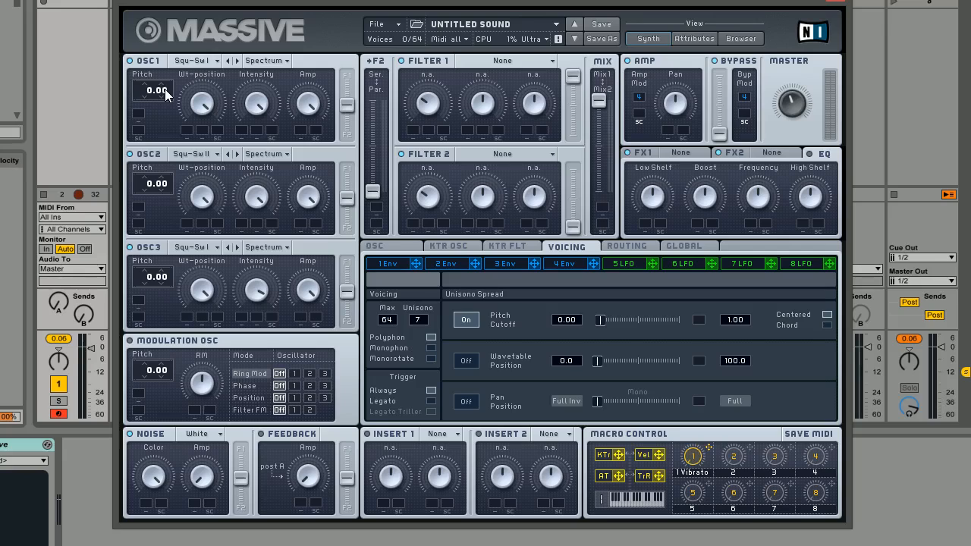
drag(167, 93, 168, 88)
Set LFO 5's crossfade fully to its sine curve and assign it to OSC2's pitch with a modulation amount of 0.20
click(625, 264)
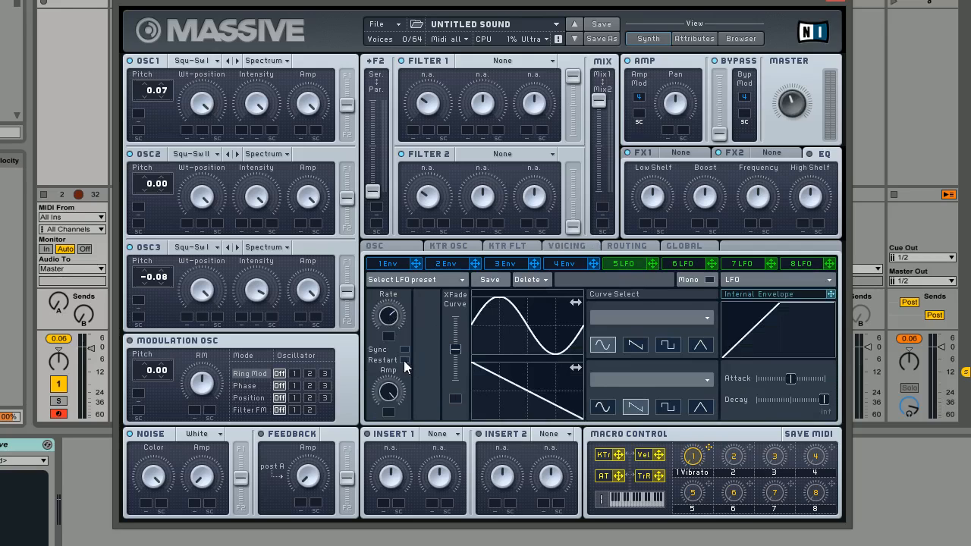
drag(455, 349, 455, 317)
drag(653, 265, 174, 181)
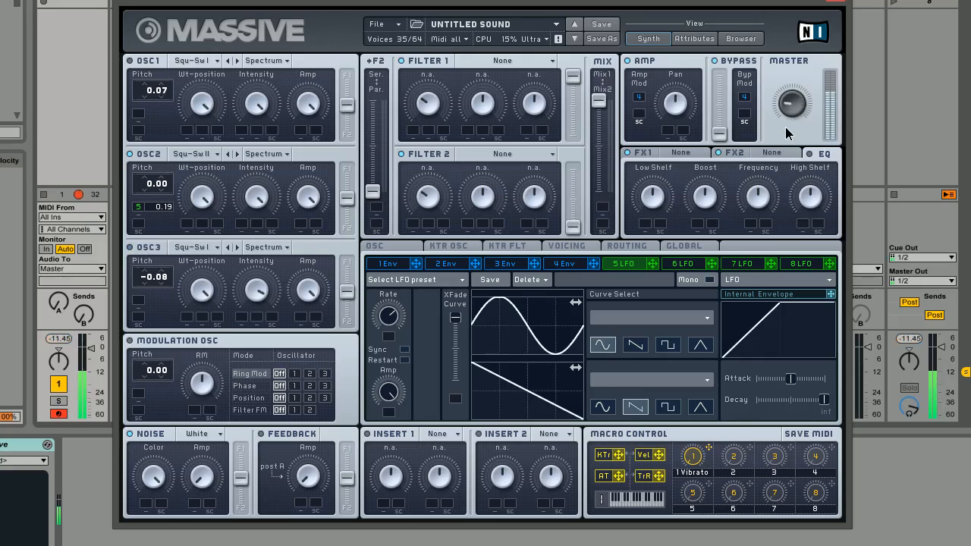
mouse_move(161, 209)
mouse_down()
mouse_move(177, 190)
mouse_move(174, 156)
mouse_move(180, 215)
mouse_move(178, 205)
mouse_up()
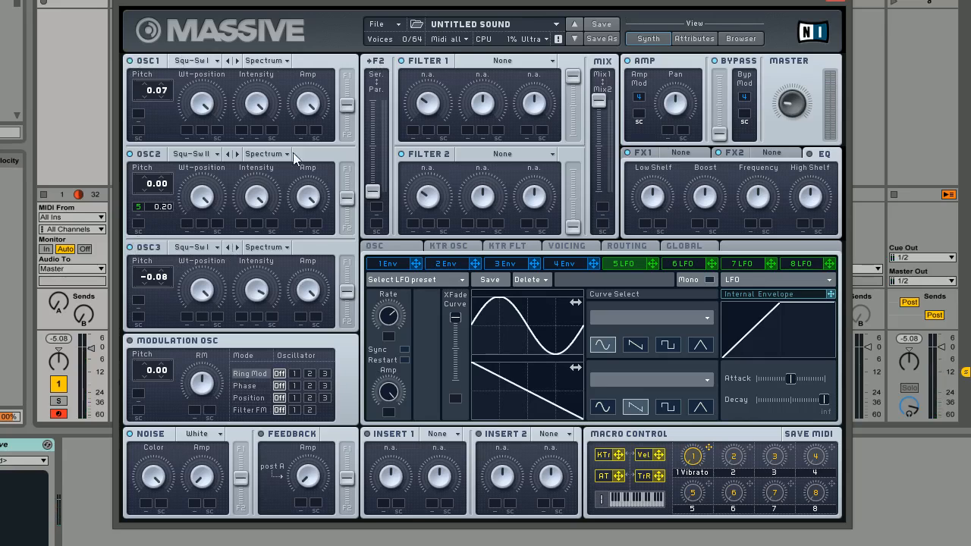
Set Filter 1 to Lowpass 4 and reduce its resonance to minimum
click(520, 62)
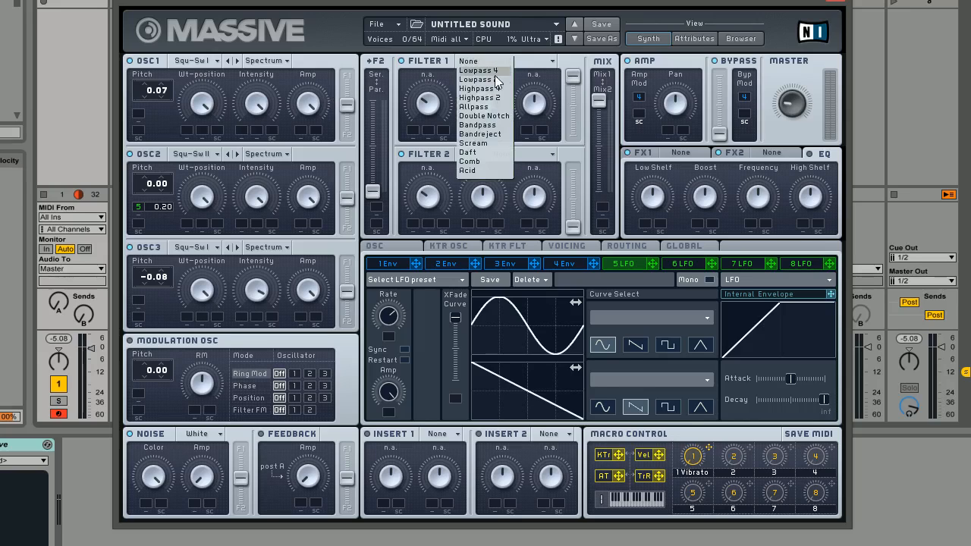
click(492, 68)
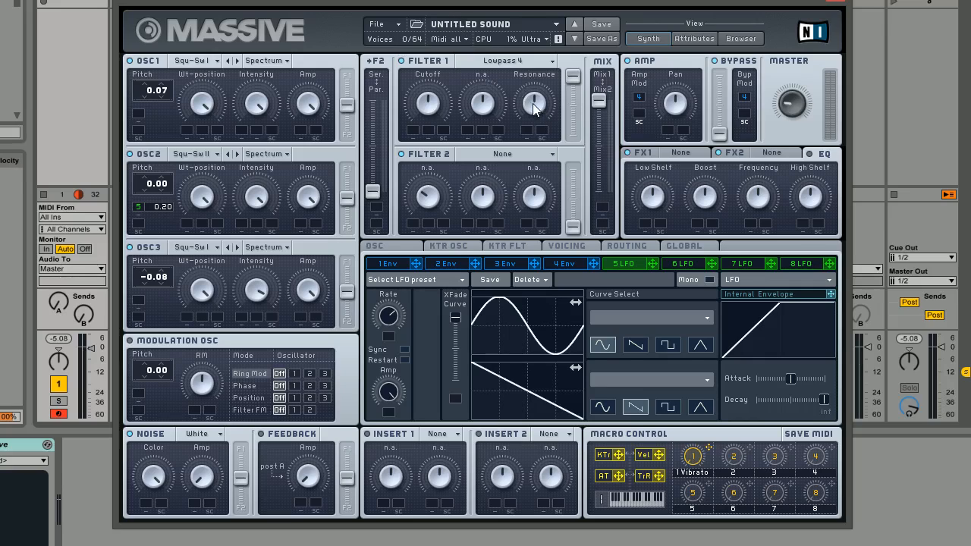
drag(533, 100, 531, 203)
mouse_move(537, 104)
mouse_down()
mouse_move(536, 60)
mouse_move(548, 206)
mouse_move(528, 32)
mouse_move(546, 107)
mouse_move(509, 82)
mouse_move(540, 130)
mouse_move(534, 100)
mouse_move(528, 110)
mouse_up()
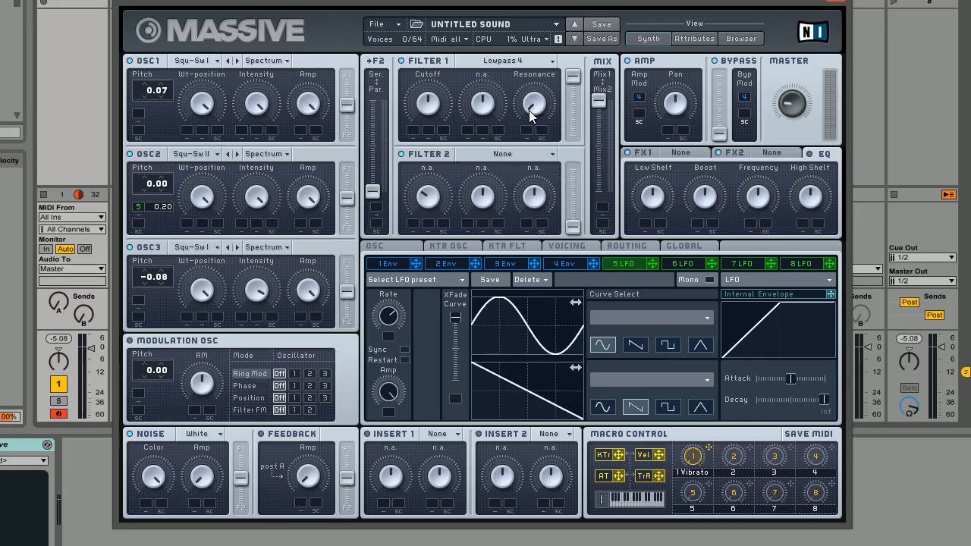
Assign envelope 4 to Filter 1's cutoff with a positive modulation range, and lengthen the envelope's attack and release
click(566, 265)
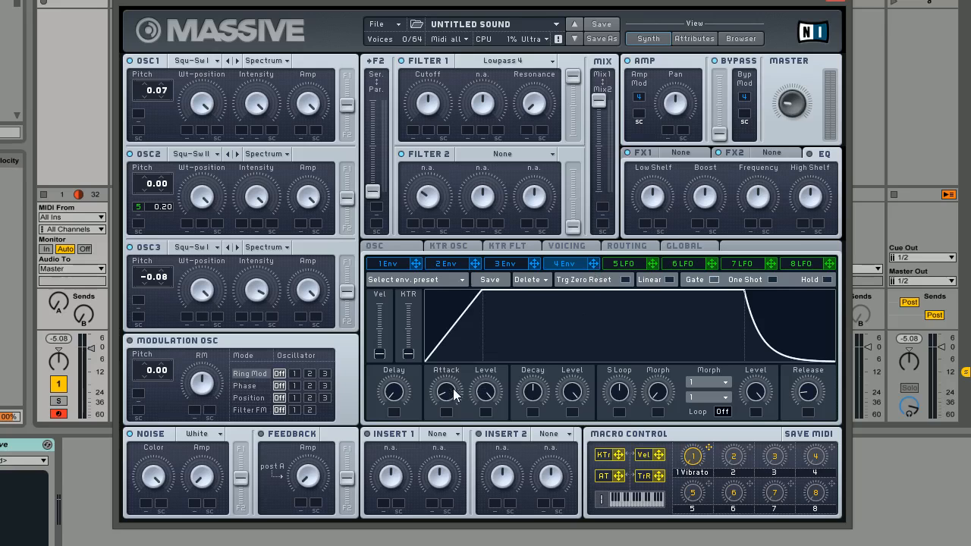
drag(594, 266, 412, 133)
mouse_move(455, 401)
mouse_down()
mouse_move(453, 374)
mouse_move(447, 386)
mouse_up()
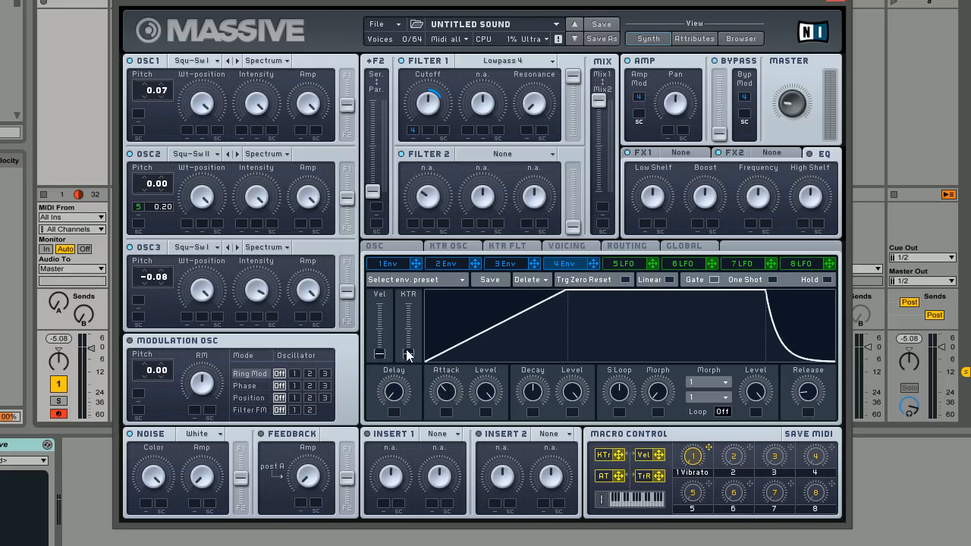
drag(440, 401, 441, 397)
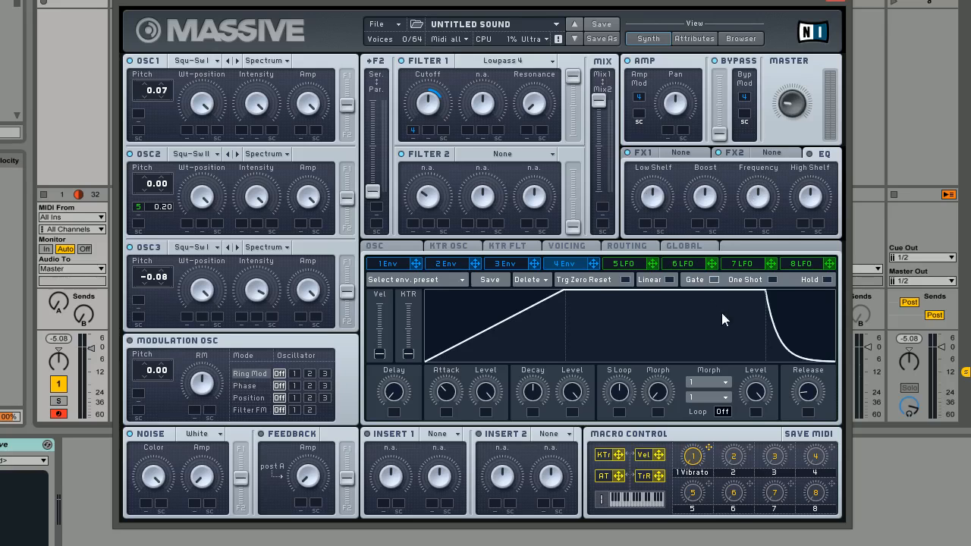
drag(791, 99, 794, 105)
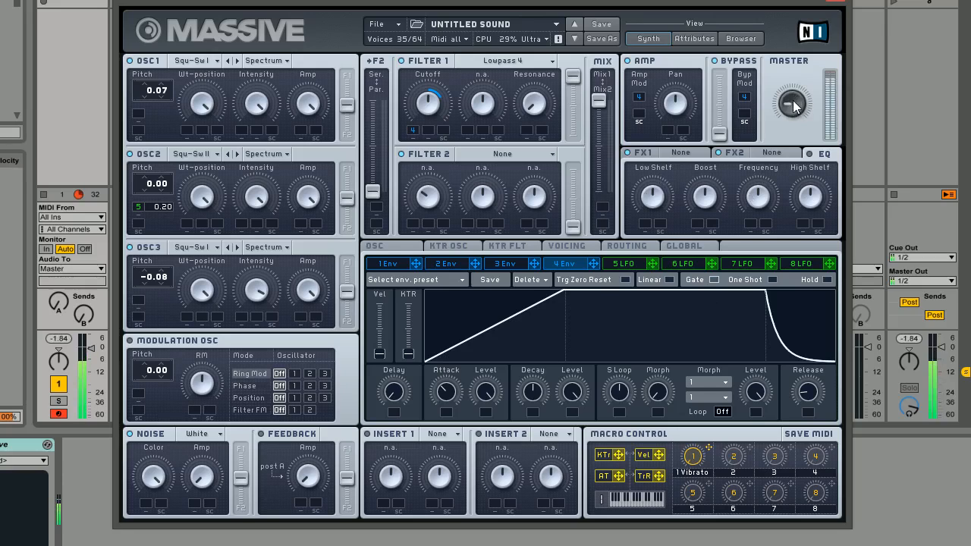
mouse_move(808, 400)
mouse_down()
mouse_move(811, 373)
mouse_move(813, 396)
mouse_up()
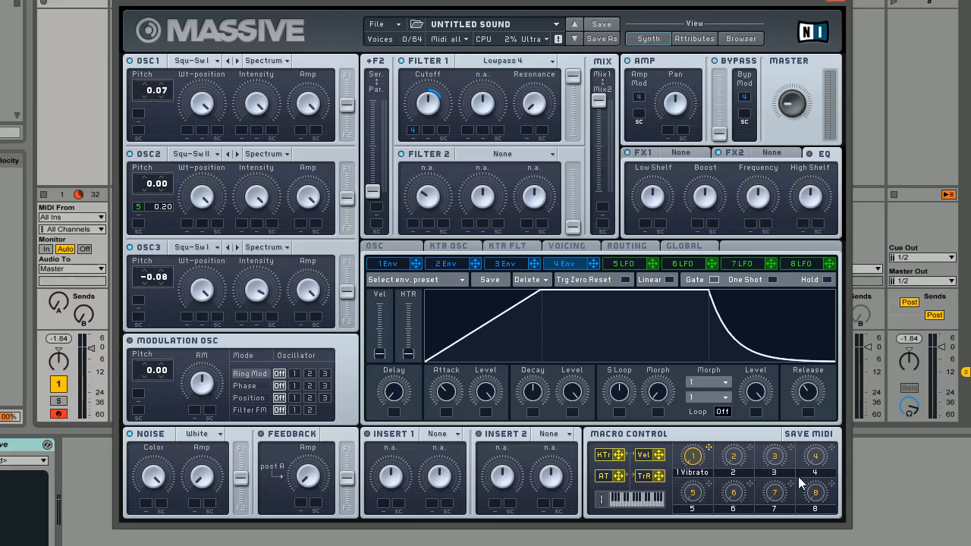
Set FX1 to Dimension Expander with a reduced size, and assign velocity to the sidechain slot of the Amp Mod
click(678, 152)
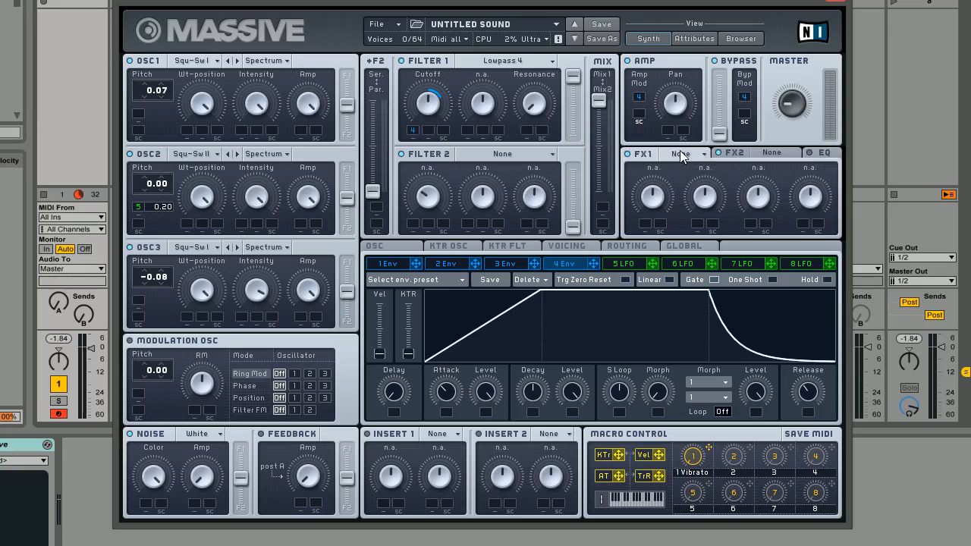
click(679, 151)
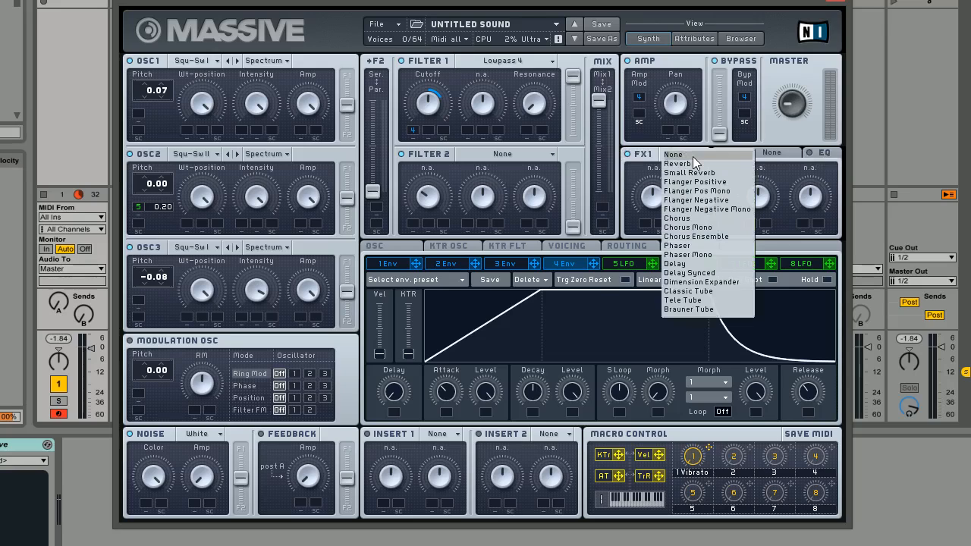
click(714, 283)
drag(704, 198, 707, 258)
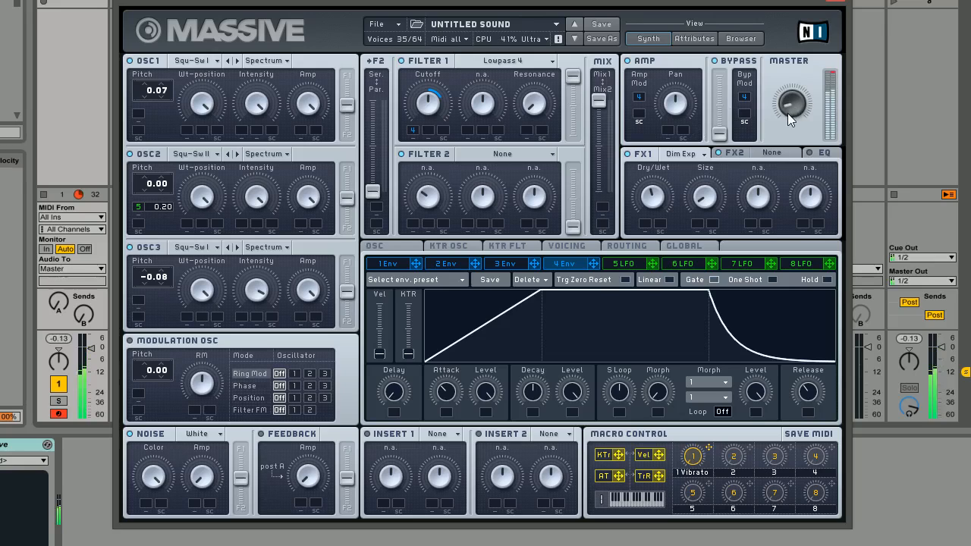
drag(701, 461, 638, 120)
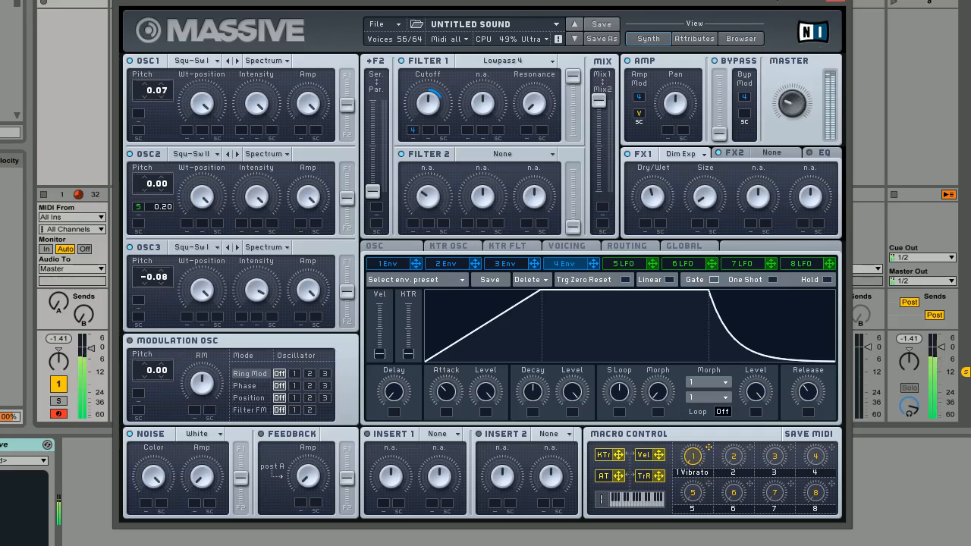
Set FX2 to Reverb with a low dry/wet mix, and enable the EQ with raised boost and frequency
click(785, 154)
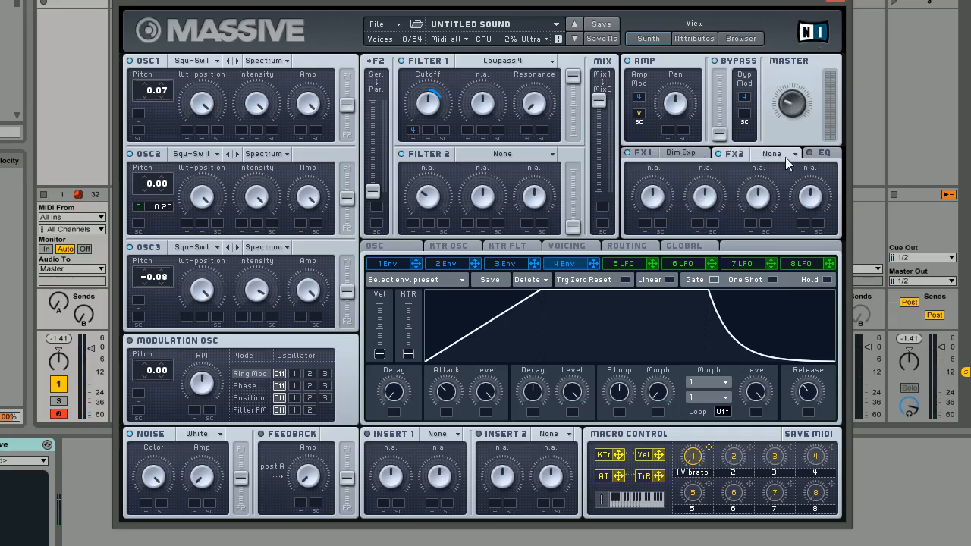
click(789, 153)
click(786, 162)
drag(652, 195, 655, 214)
click(827, 153)
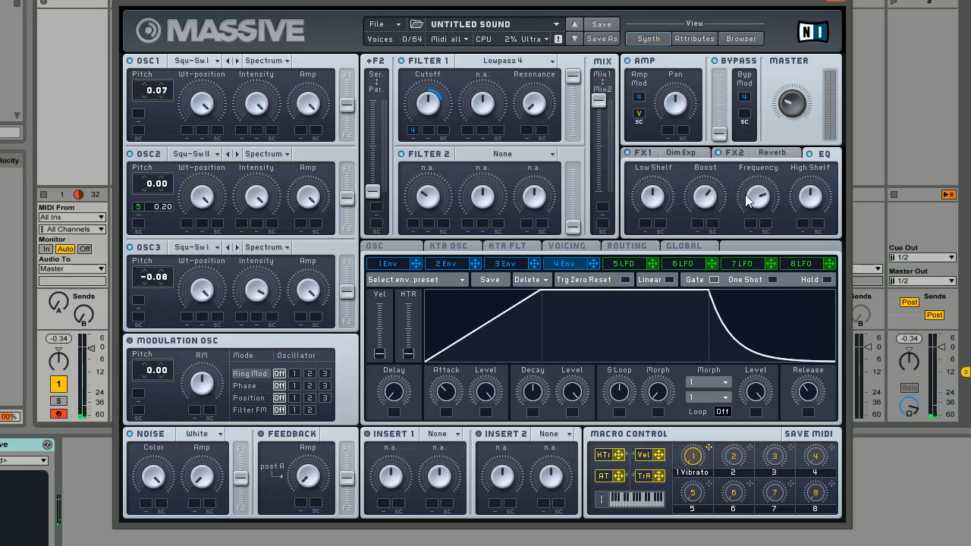
click(776, 152)
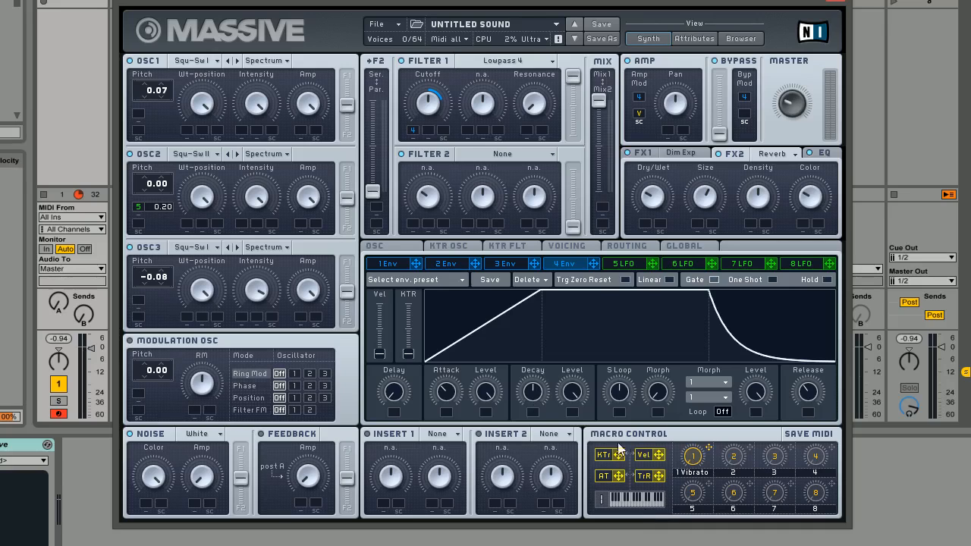
key(space)
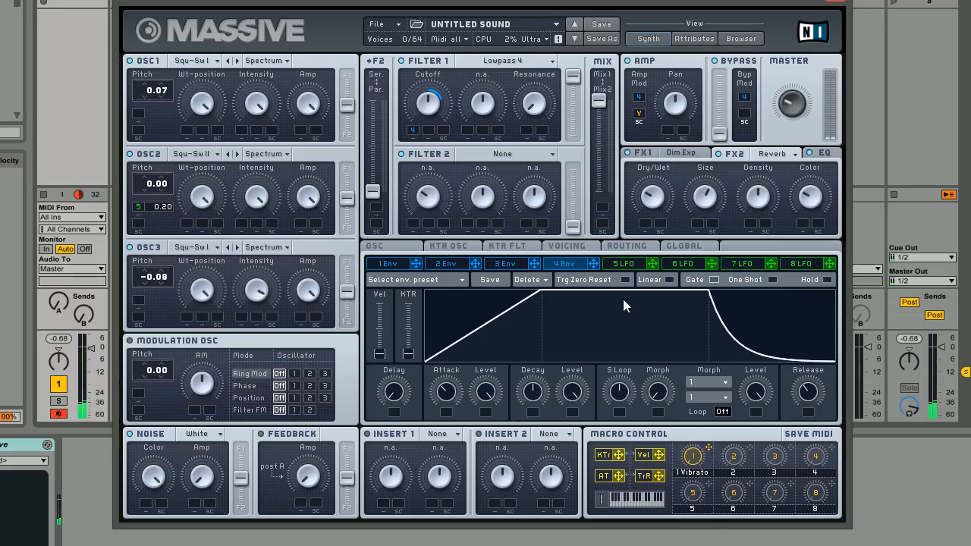
click(588, 244)
click(371, 245)
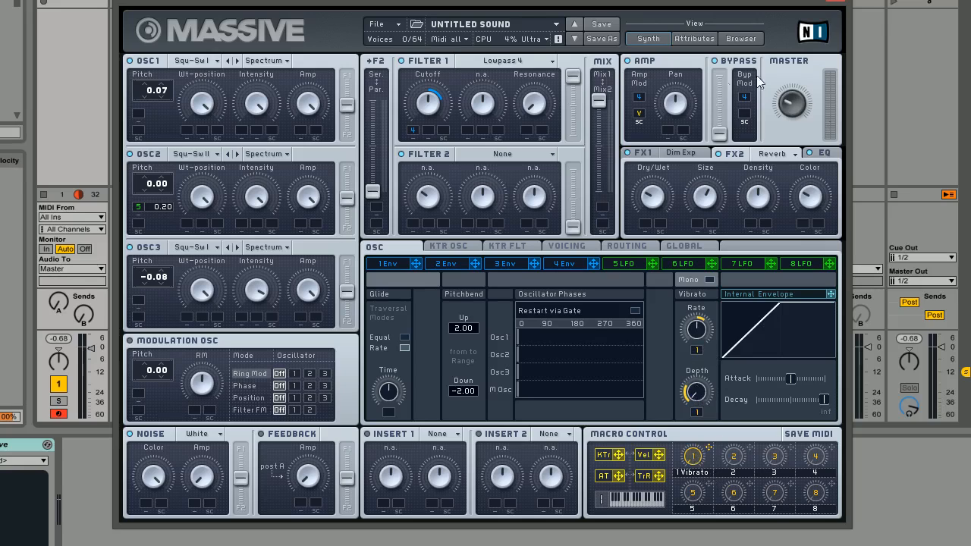
click(833, 149)
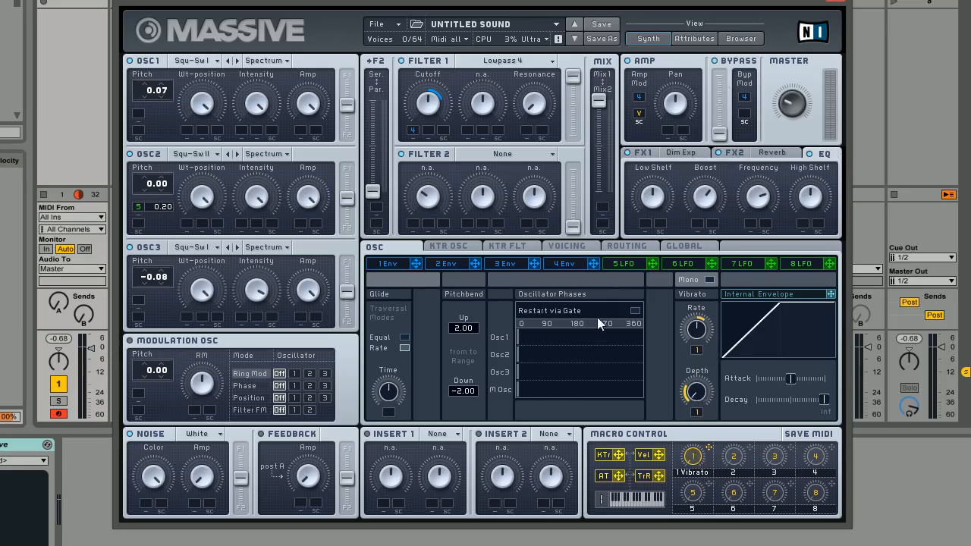